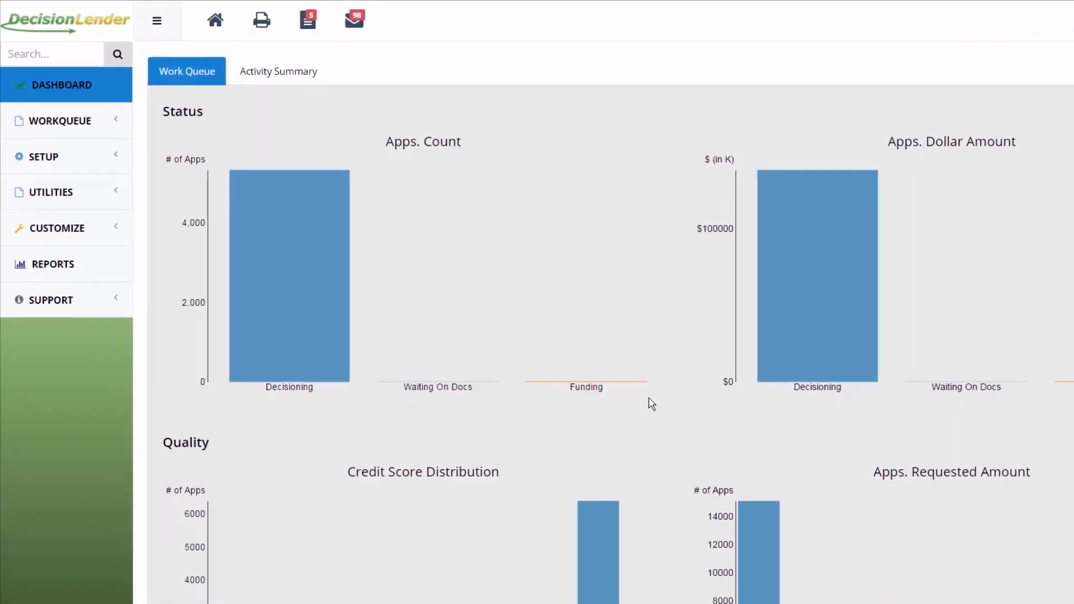
Open the Documents list within the Document Management setup.
left_click(89, 167)
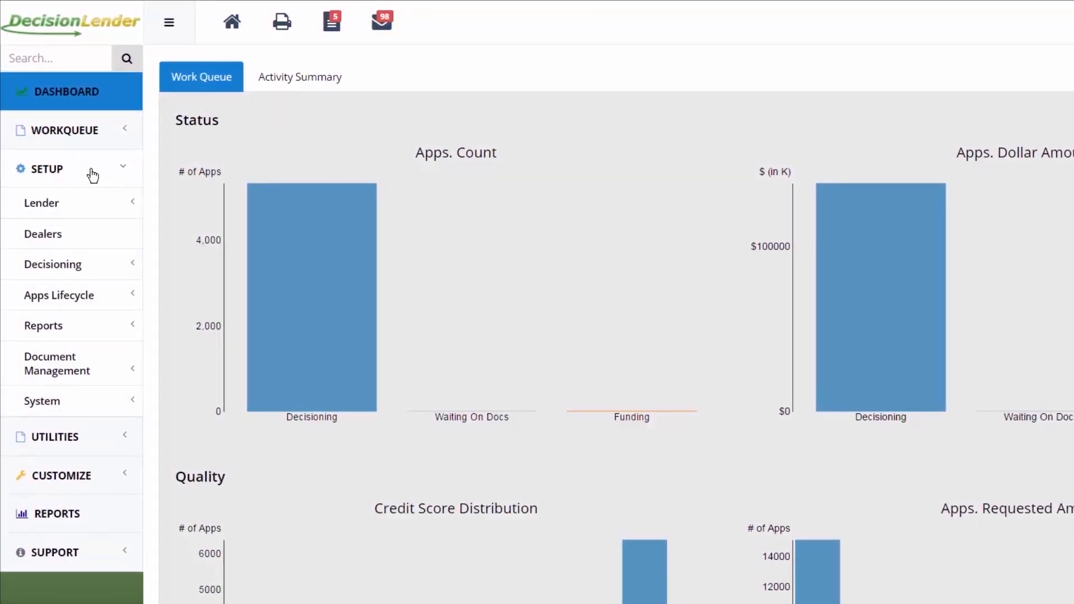
left_click(93, 359)
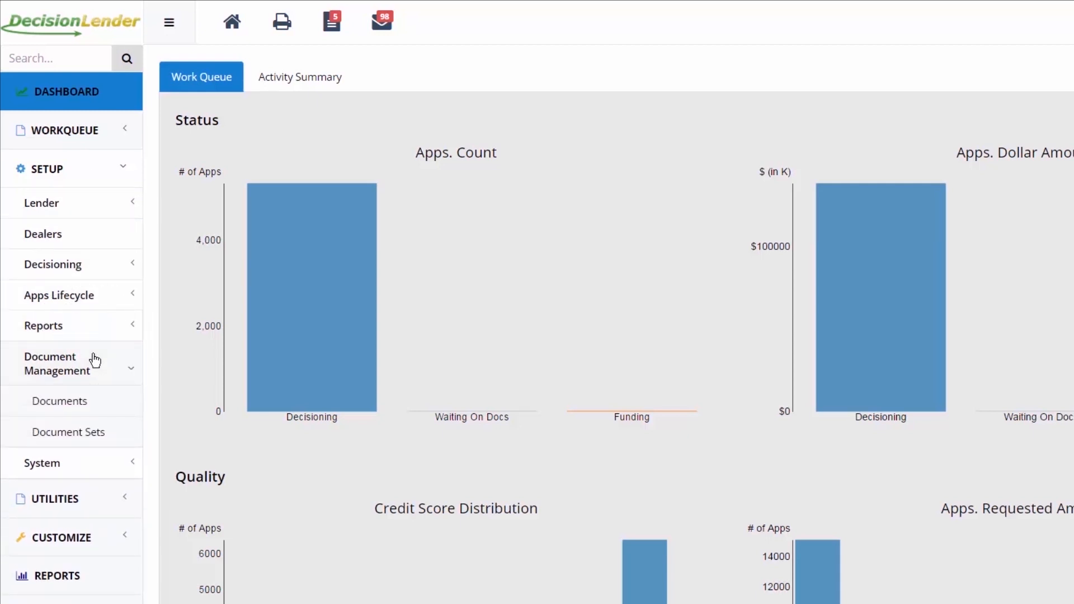
left_click(98, 413)
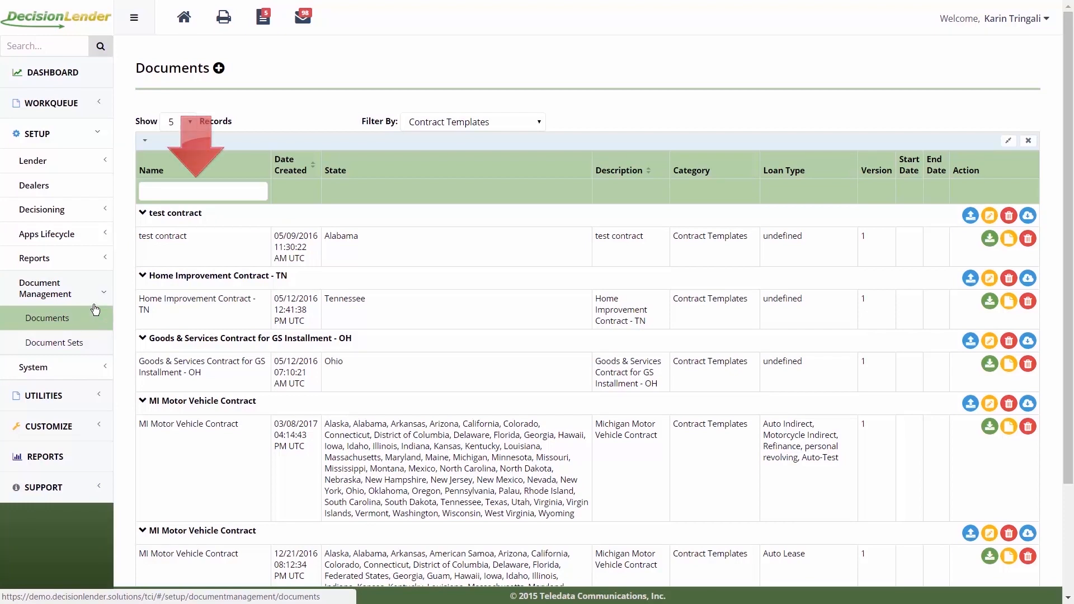
Search the documents list by the name "good", and clear the name search.
left_click(191, 194)
type("good")
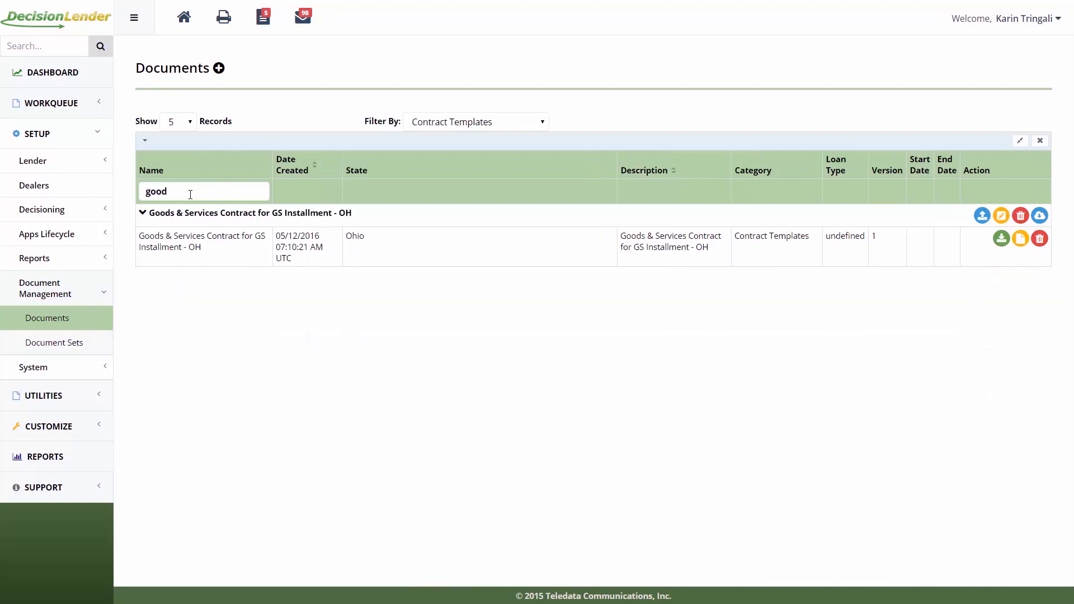
key("BackSpace")
key("BackSpace")
key("BackSpace")
key("BackSpace")
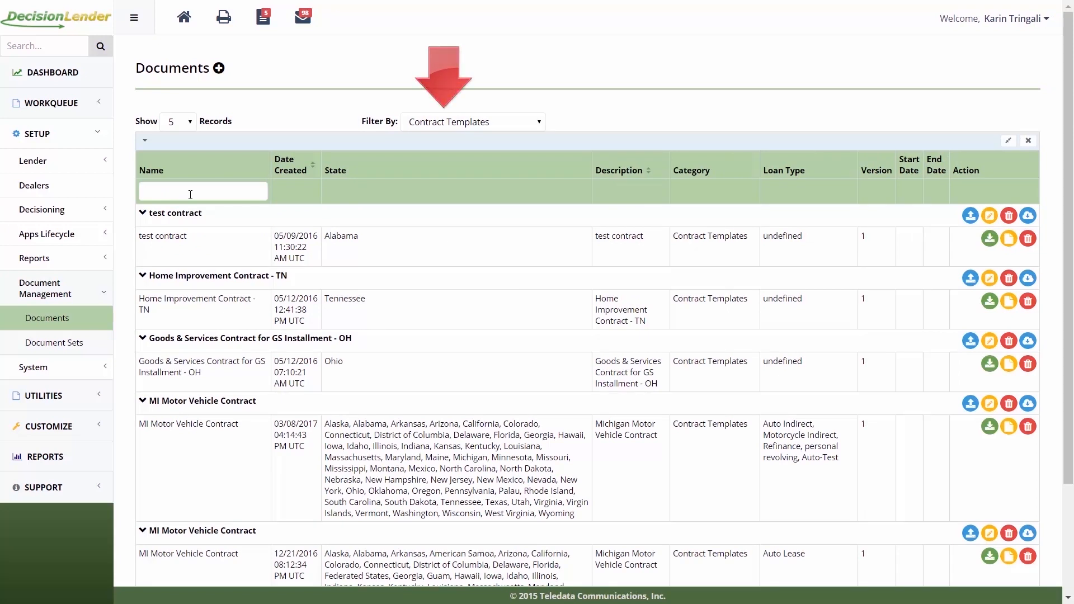
Filter the documents list by Notification Templates and start adding a new document.
left_click(438, 121)
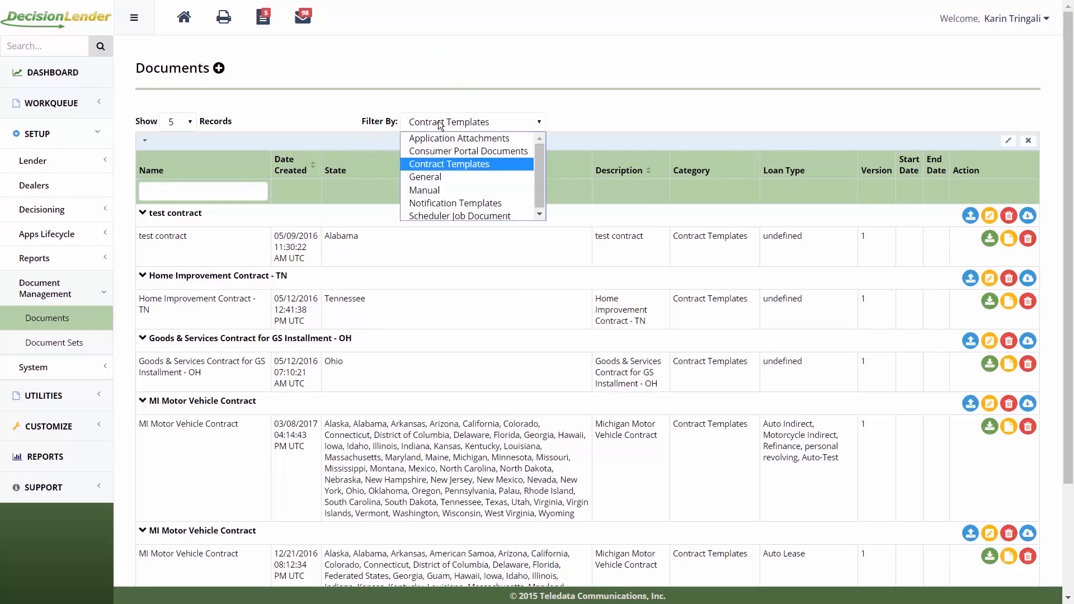
left_click(447, 203)
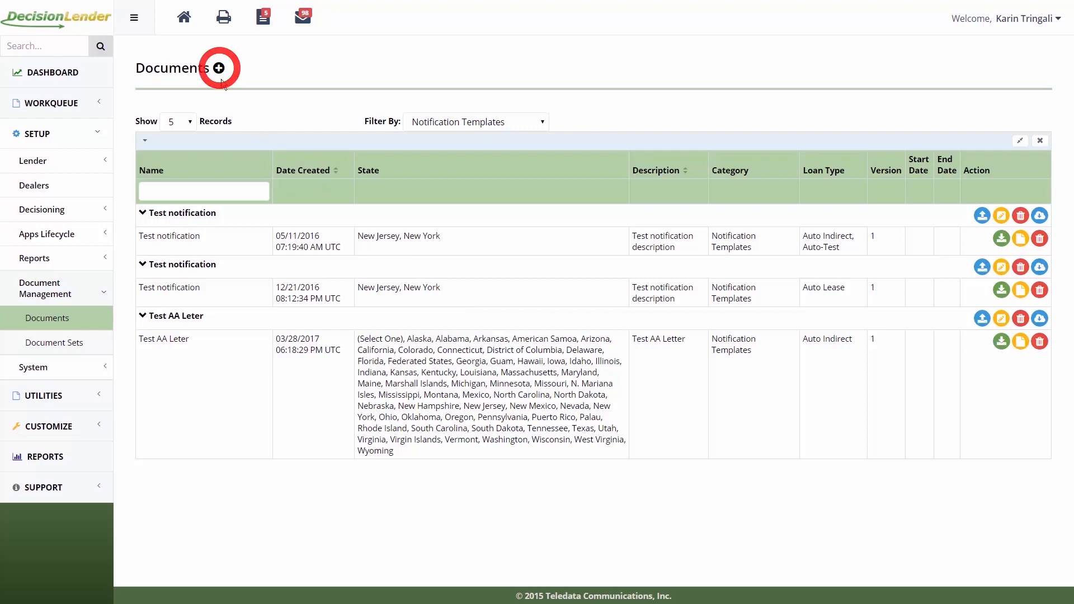
left_click(219, 68)
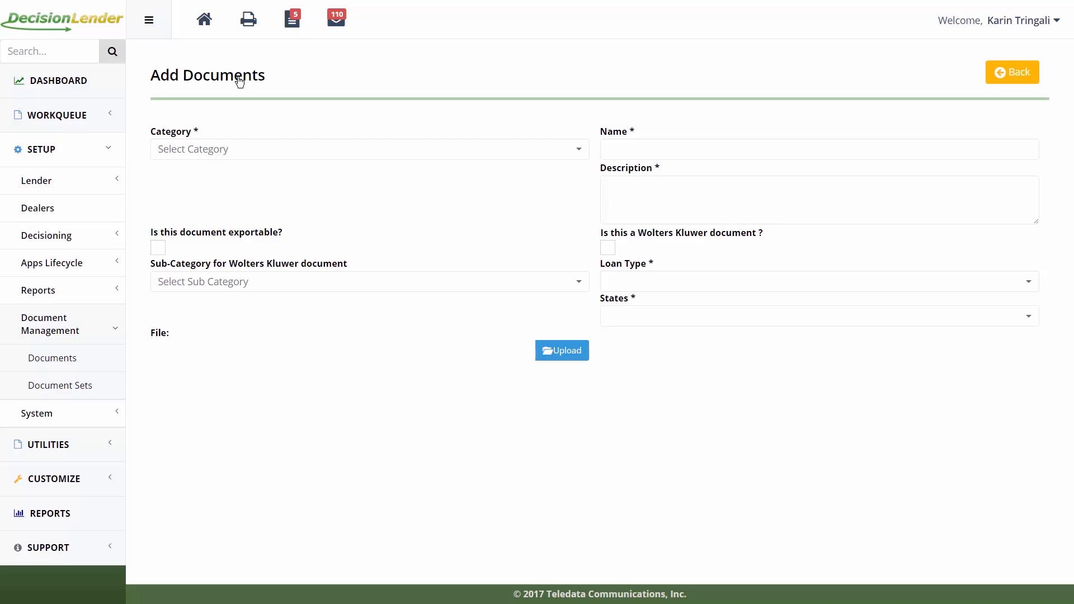
Set the new document's category to Notification Templates and its name to "Test AA Letter".
left_click(232, 150)
left_click(216, 261)
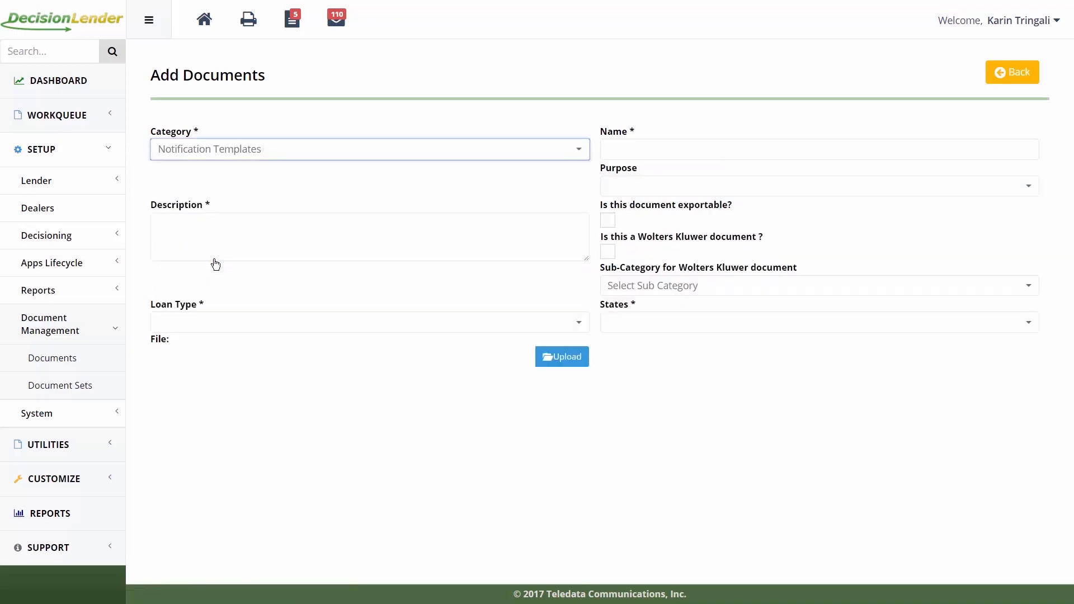
left_click(621, 148)
type("Test ")
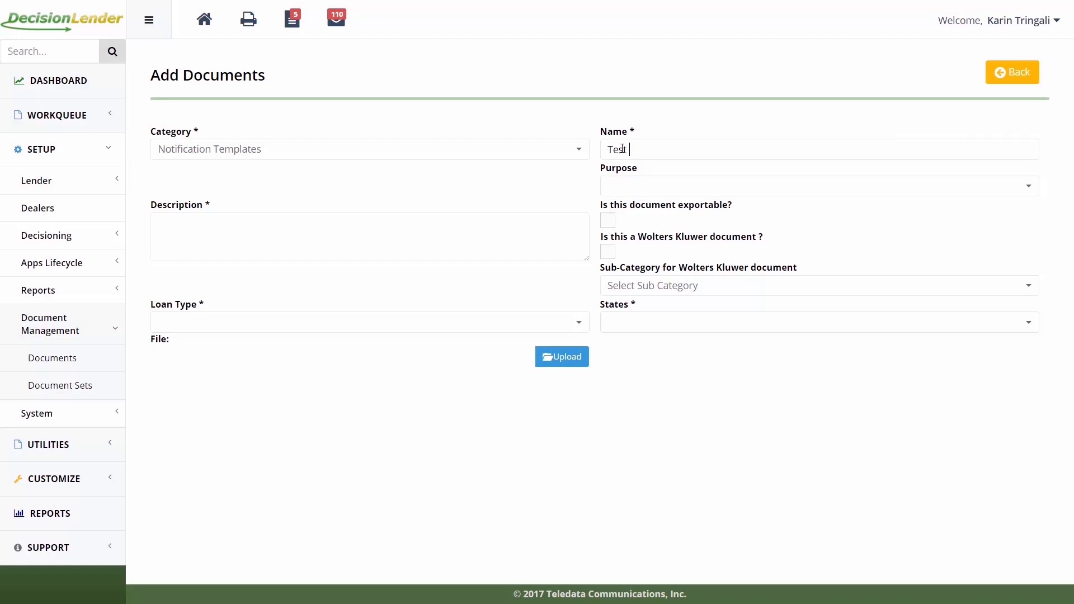
type("AA Letter")
Set the purpose to Adverse Action with notification type Primary Applicant, and enter the description "Test Letter - Applicant".
left_click(679, 190)
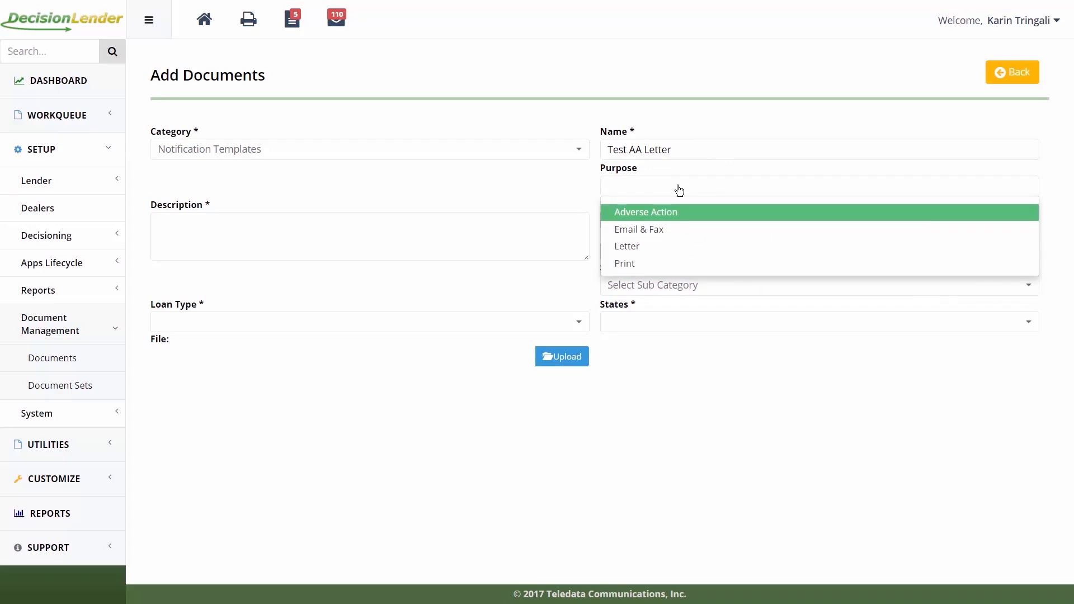
left_click(683, 213)
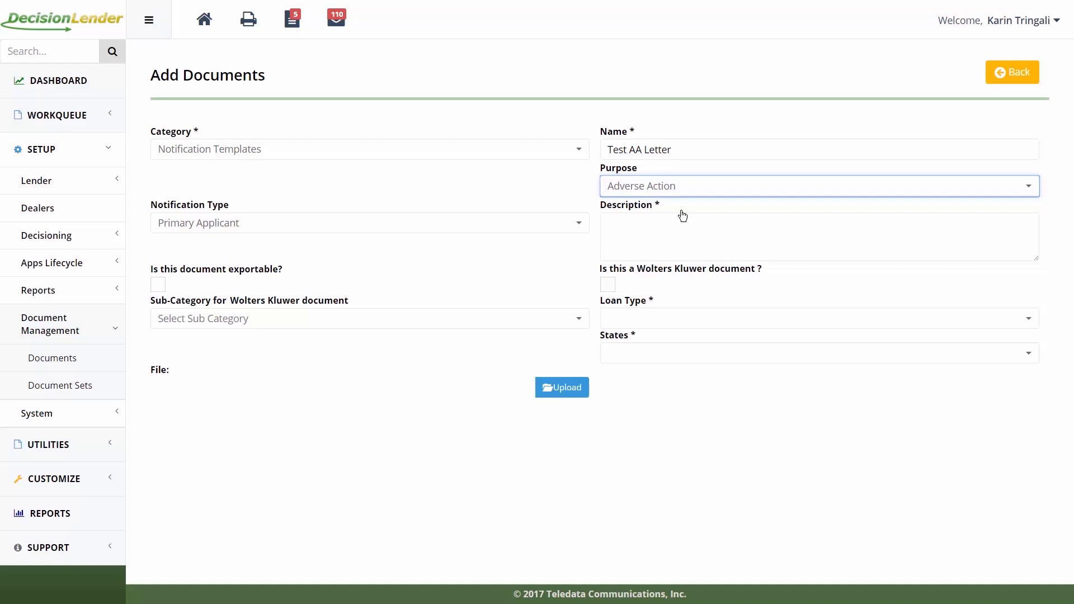
left_click(353, 227)
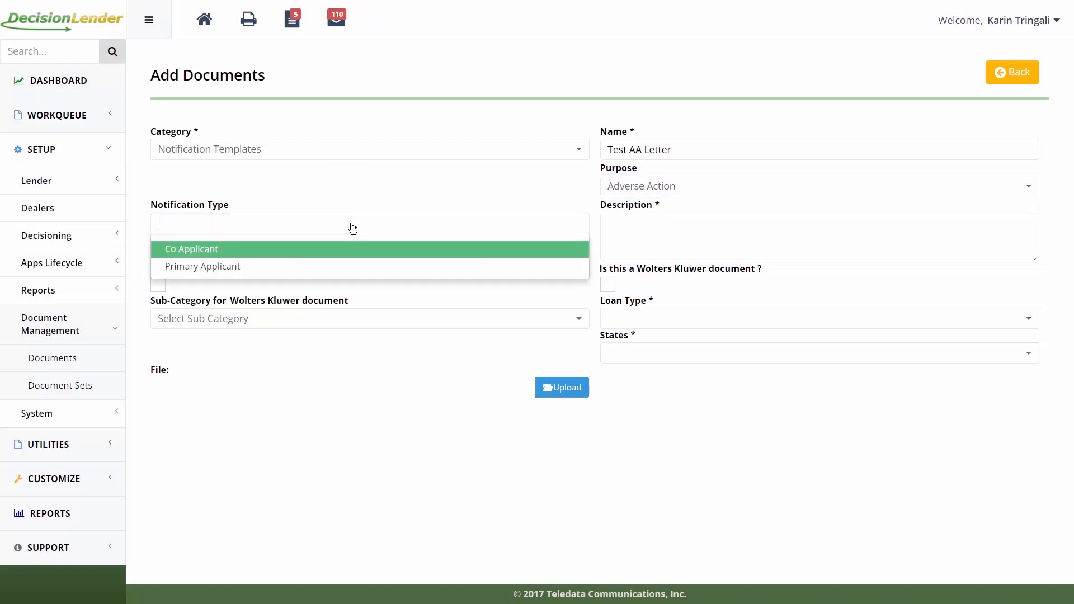
left_click(167, 273)
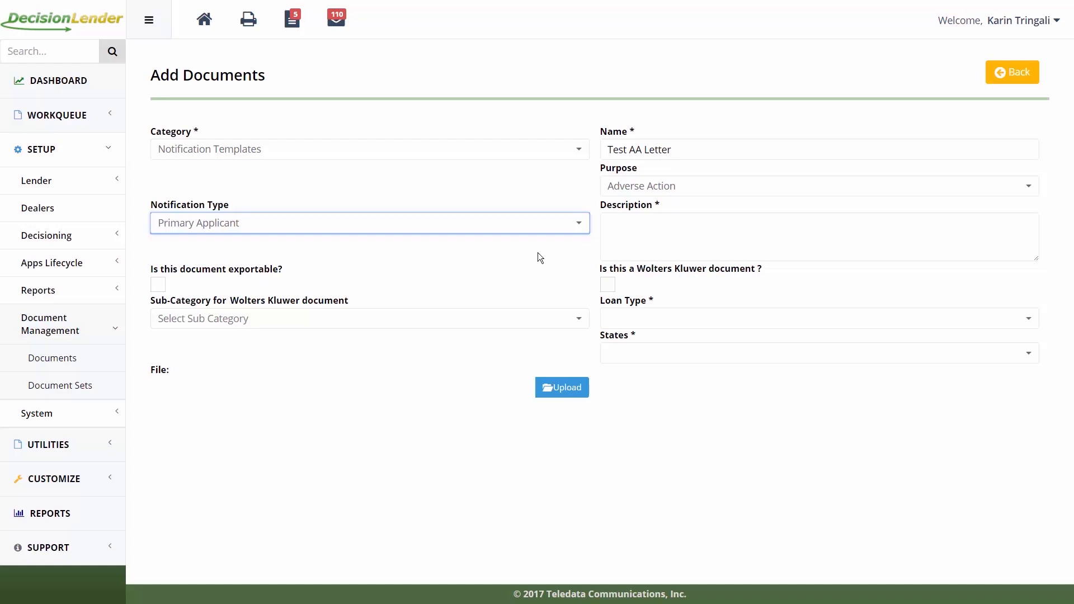
left_click(665, 222)
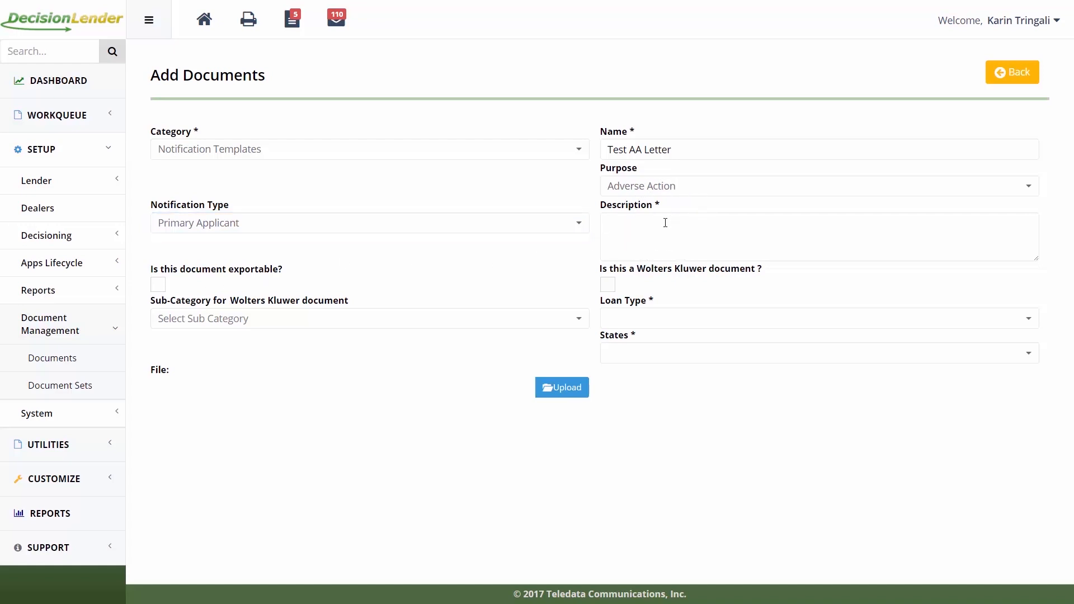
type("Test Letter - Applicant")
Assign the document to the Auto Indirect loan type and the state of Alabama.
left_click(668, 325)
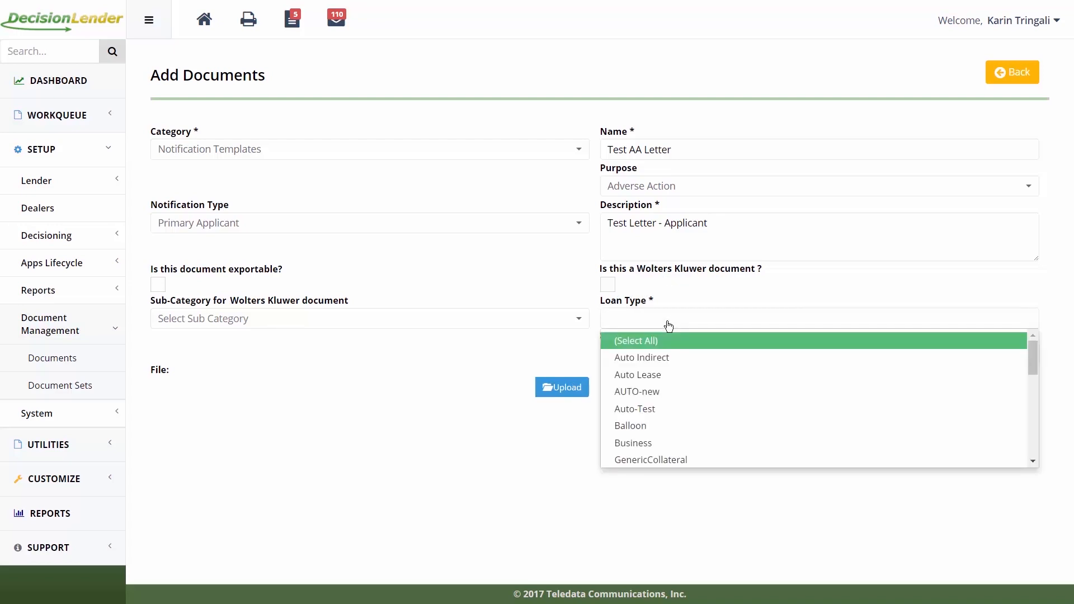
left_click(672, 359)
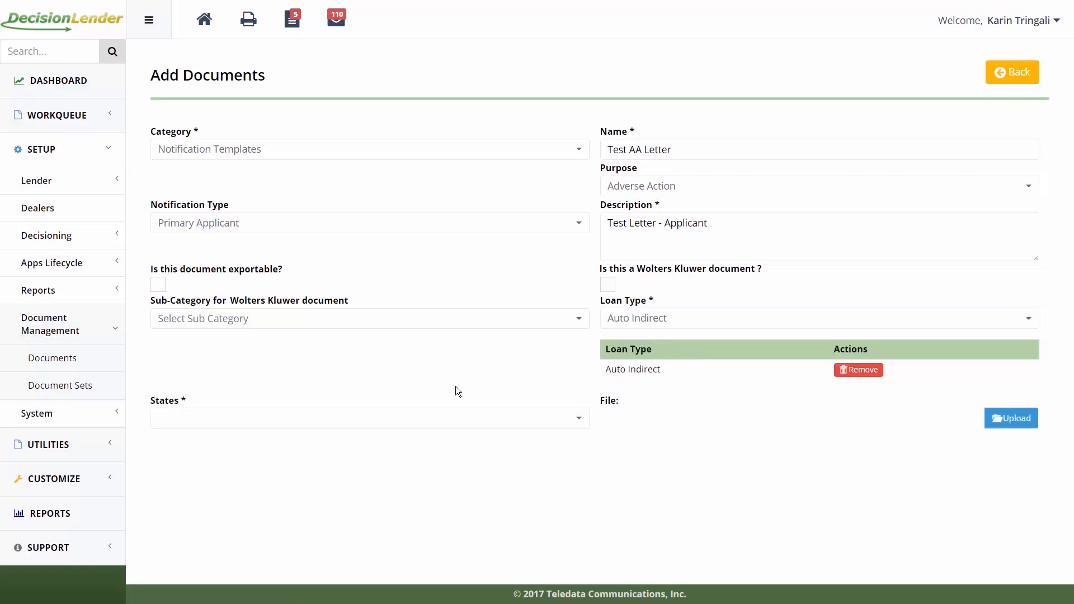
left_click(380, 418)
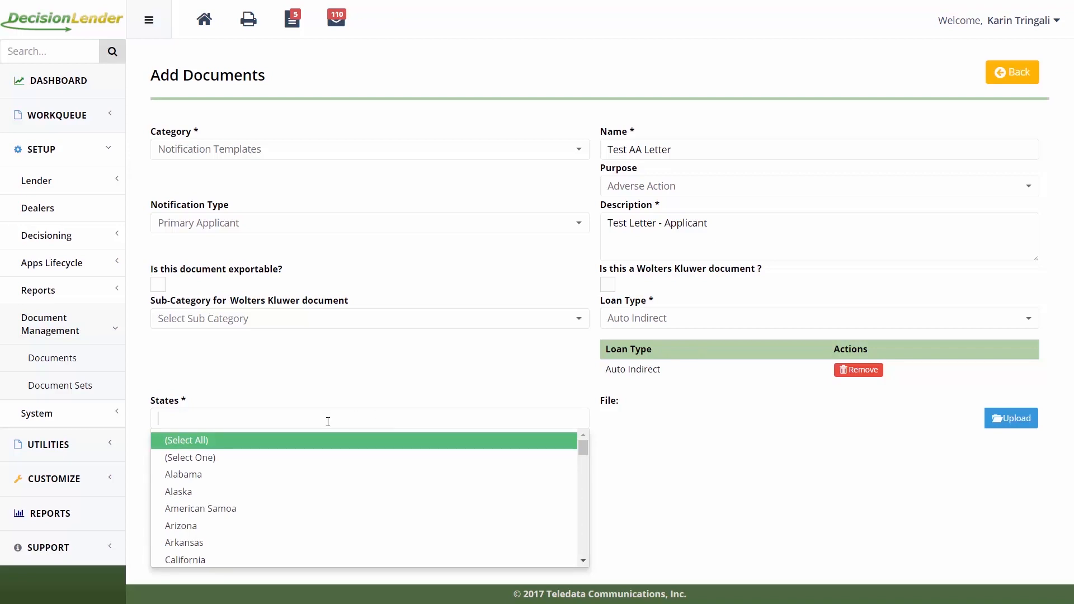
left_click(194, 477)
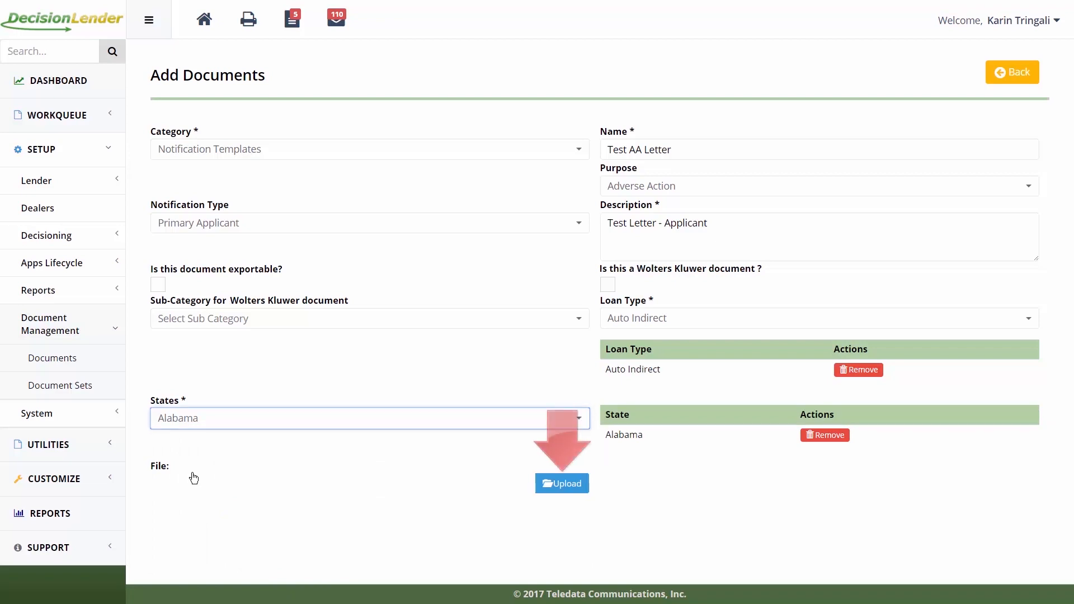
Choose AA_Letter_Template from the Documents folder as the document's file and upload it.
left_click(553, 483)
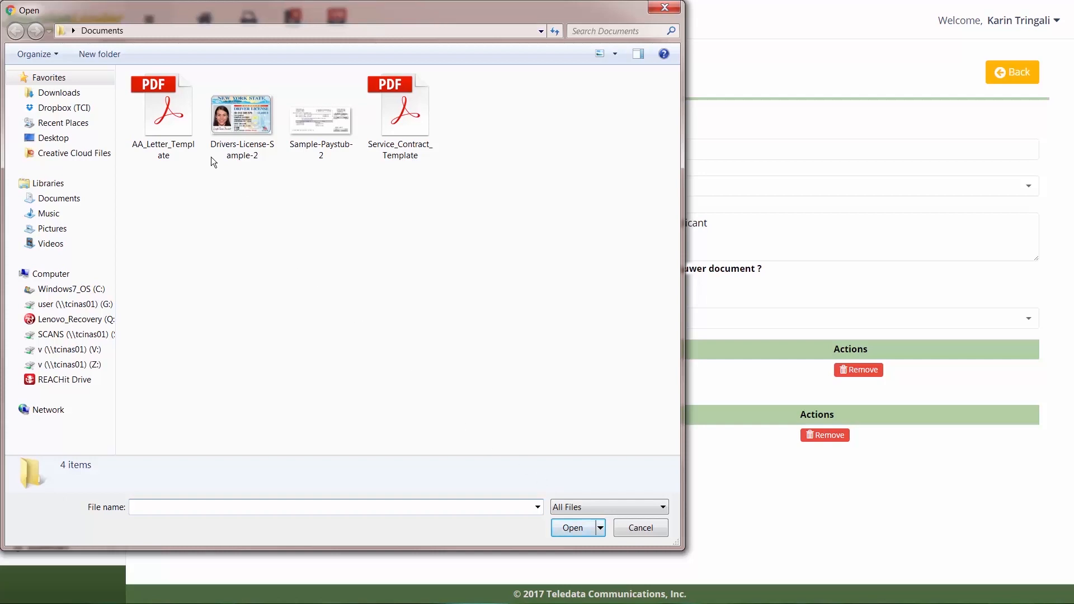
left_click(164, 117)
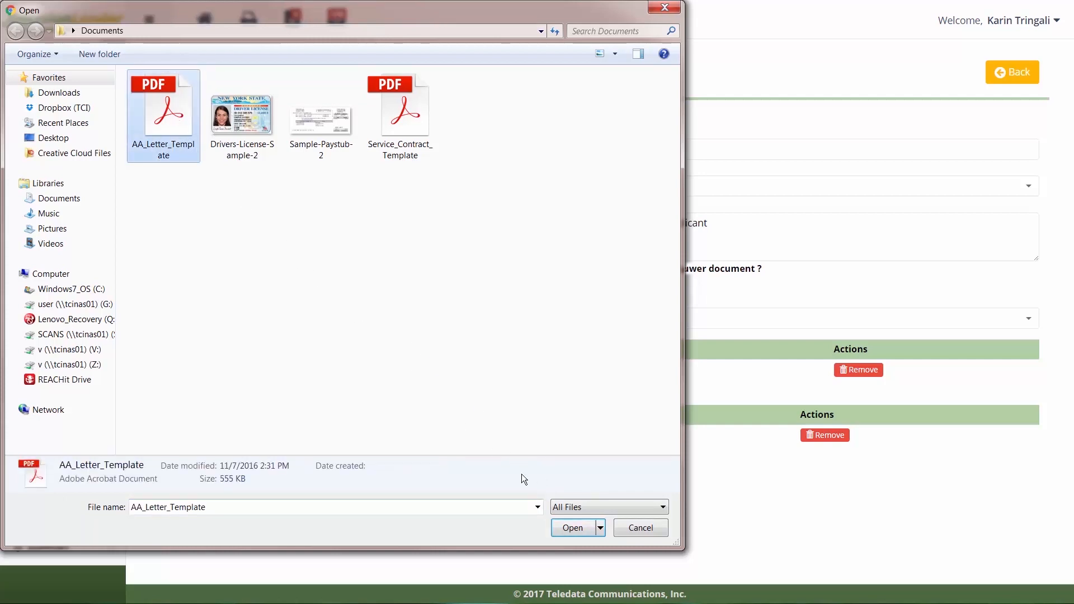
left_click(562, 525)
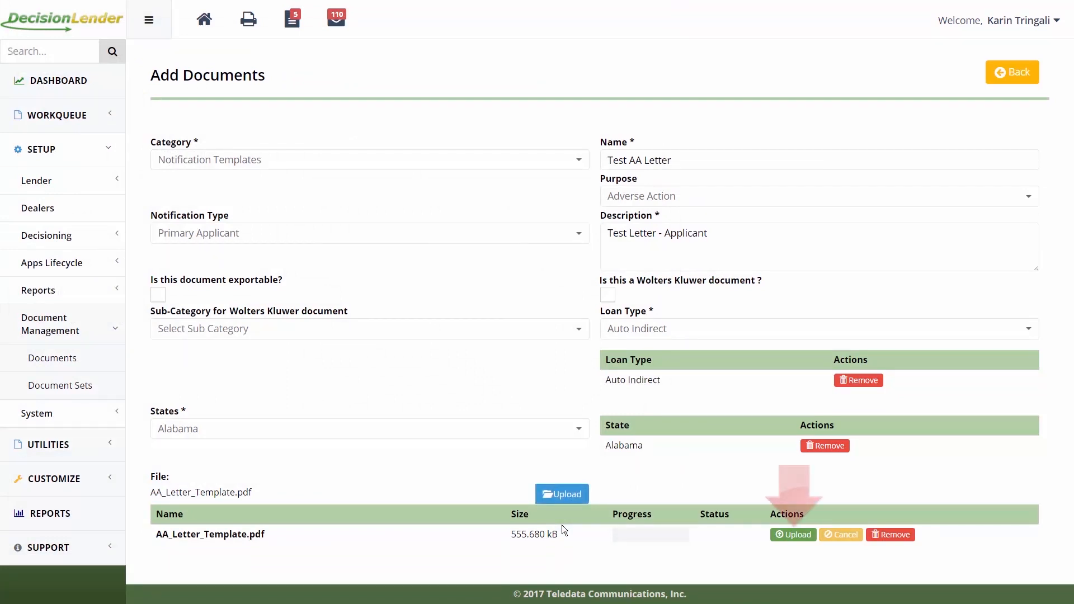
left_click(792, 536)
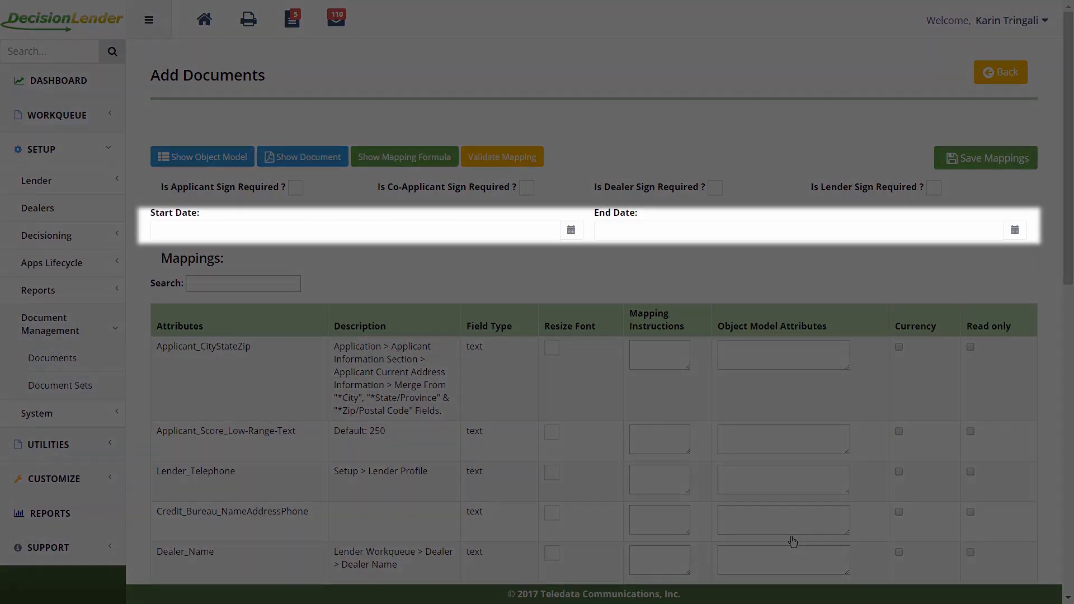
Search the object model for "city" and map Applicant_CityStateZip to the city attribute under the applicants' addresses.
scroll(1009, 340, "down", 2)
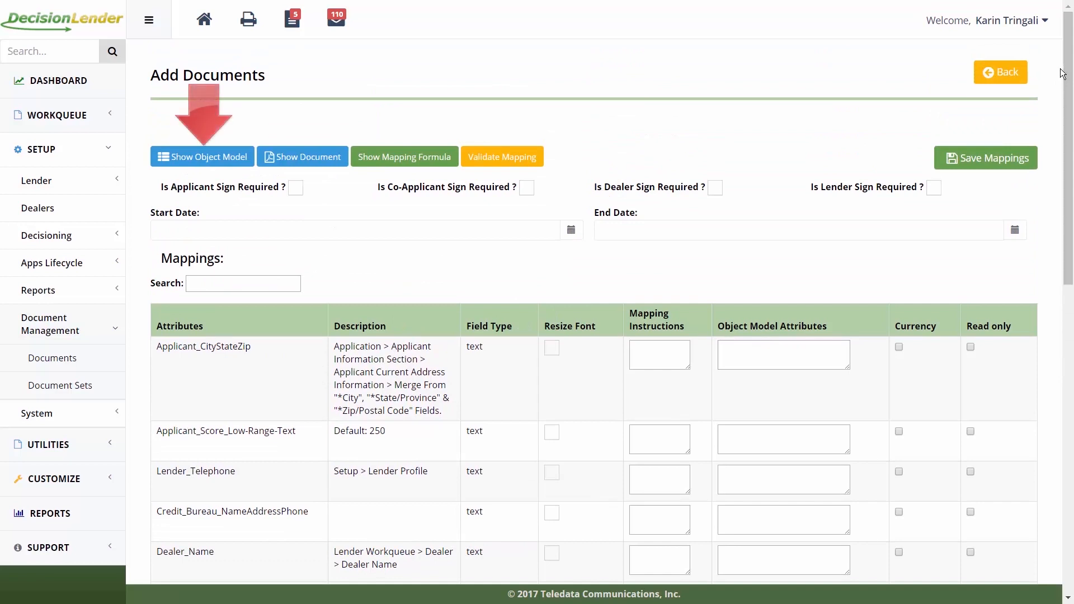
left_click(188, 159)
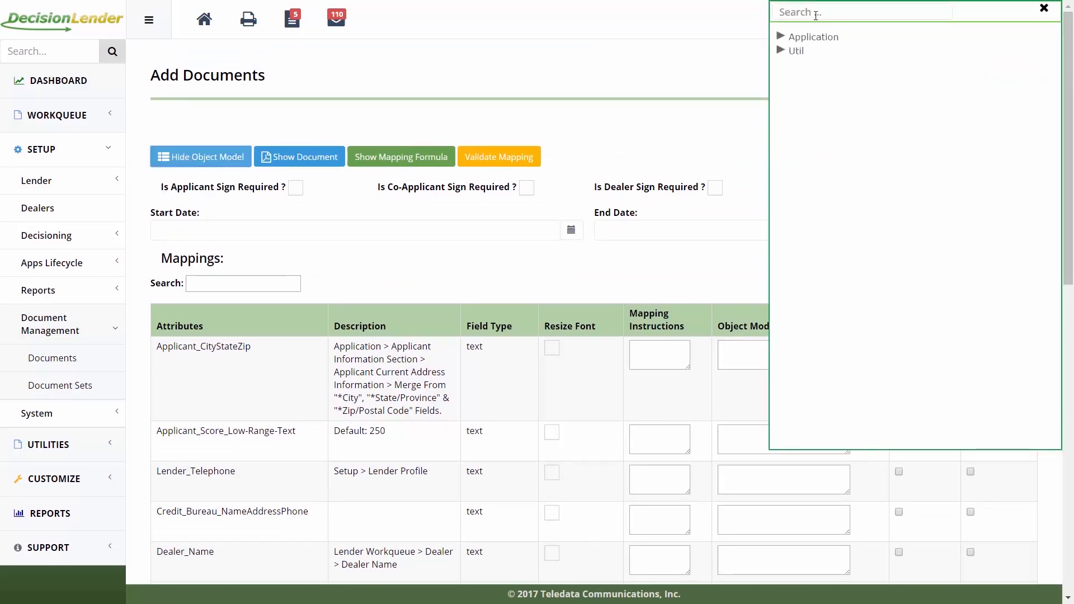
type("city")
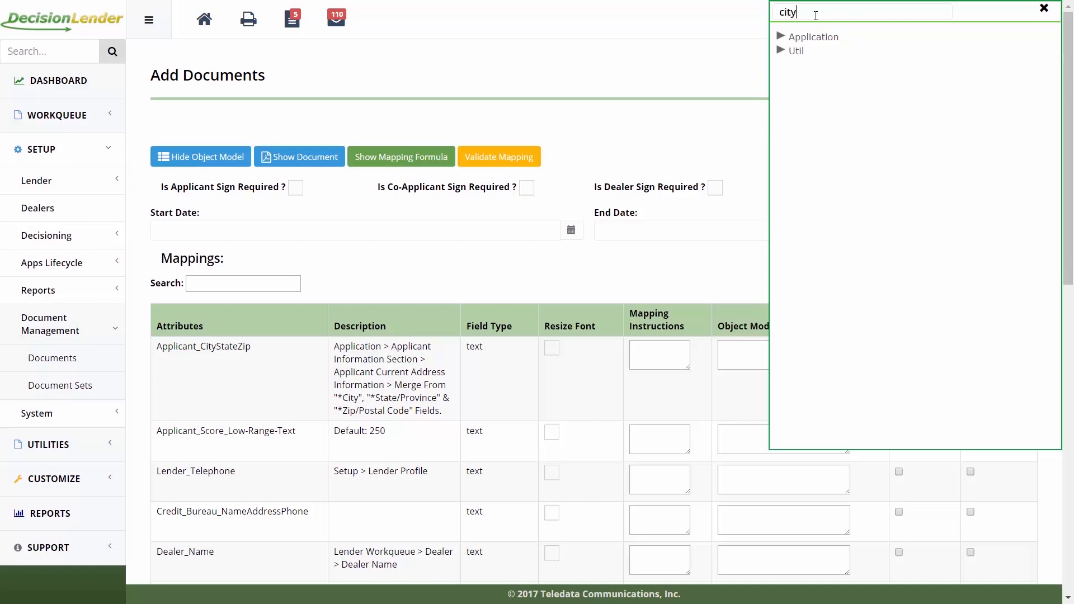
left_click(780, 36)
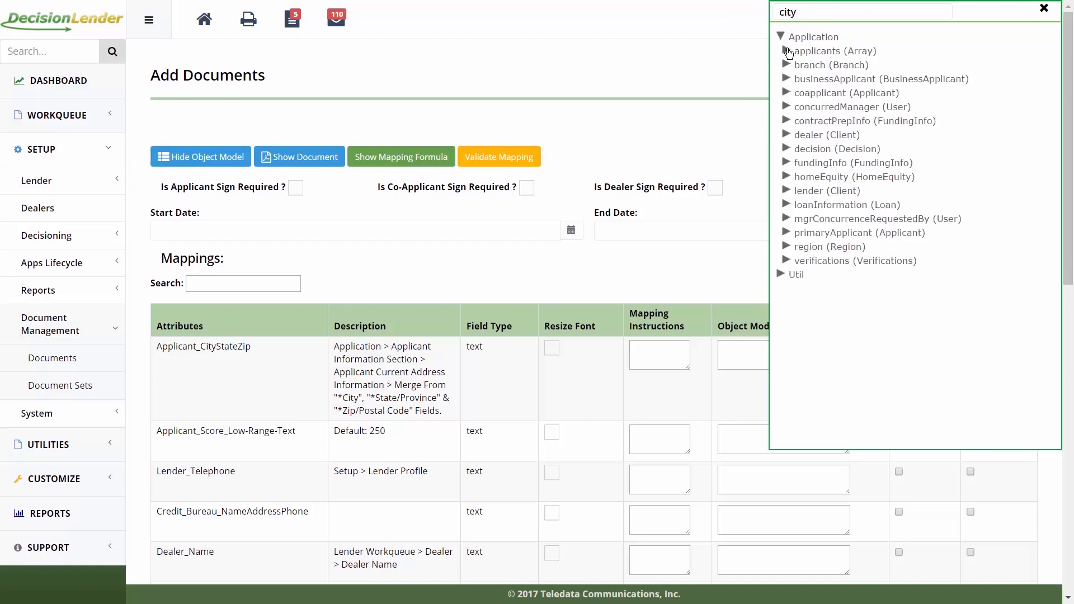
left_click(786, 51)
left_click(793, 65)
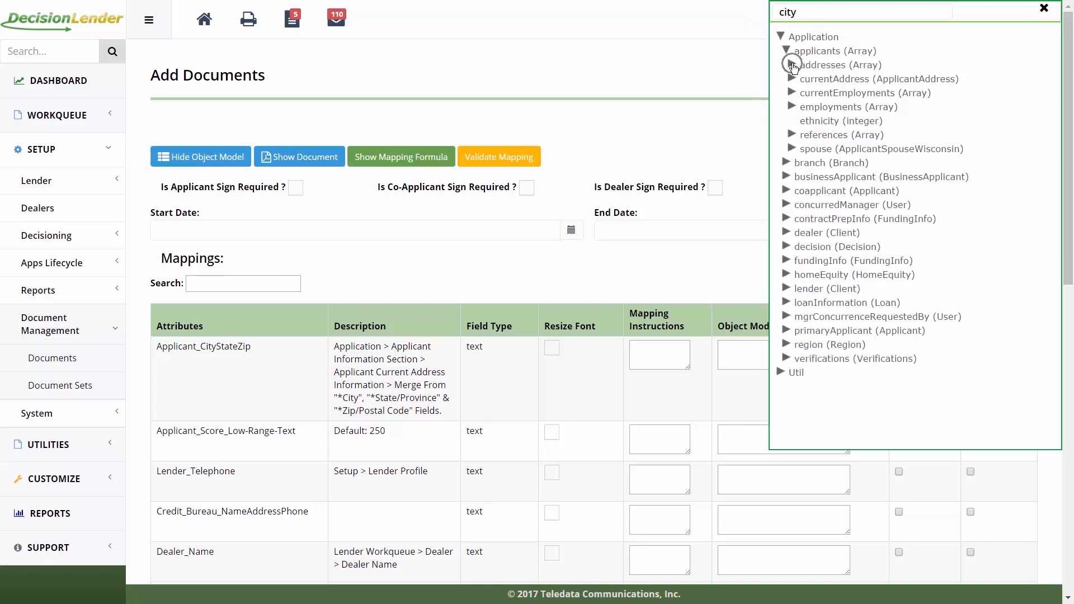
left_click_drag(822, 79, 737, 356)
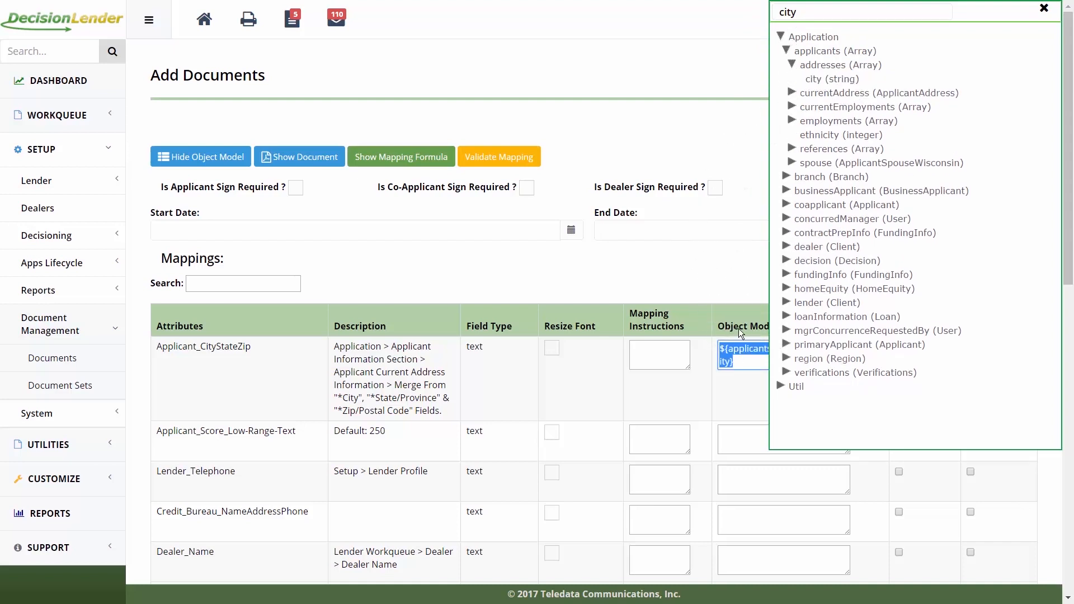
Search the object model for "score" and map Applicant_Score_Low-Range-Text to the applicants' customScoreReasons attribute.
left_click(830, 13)
key("BackSpace")
key("BackSpace")
key("BackSpace")
key("BackSpace")
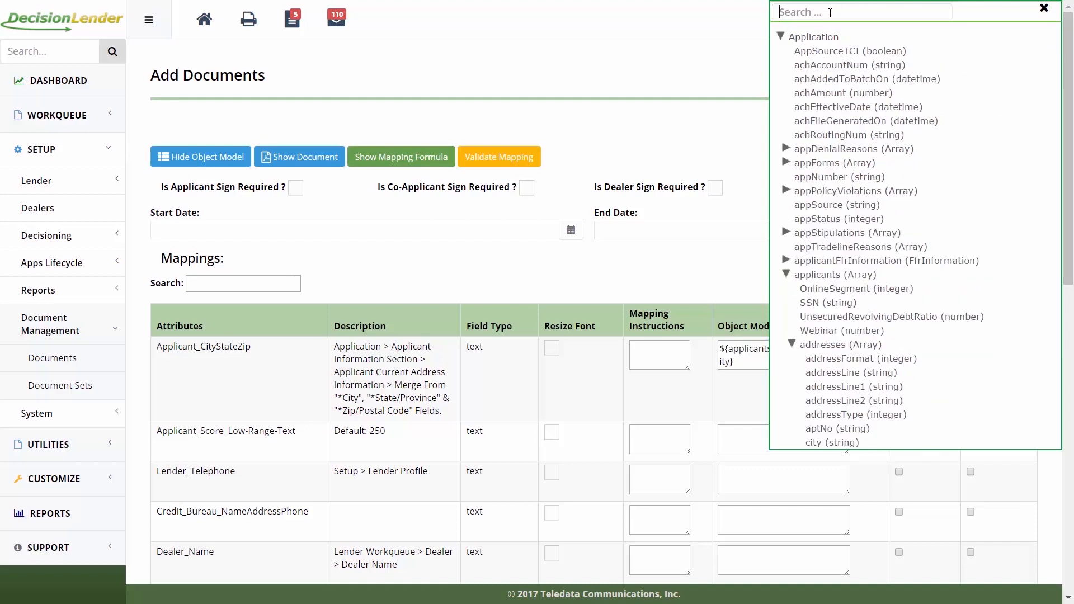
type("score")
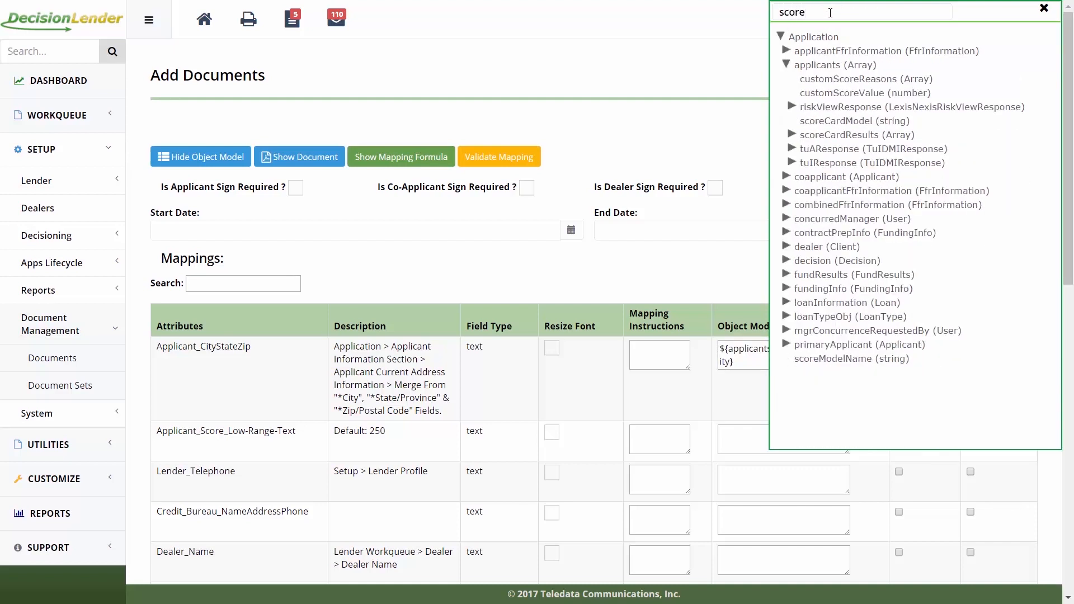
left_click(837, 79)
left_click_drag(837, 81, 739, 444)
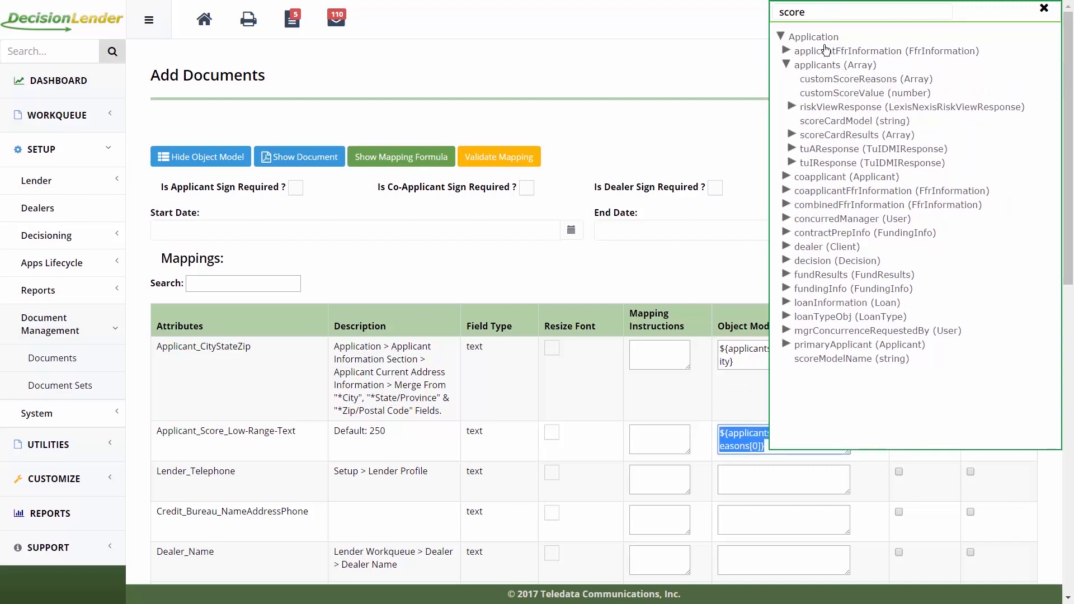
Clear the object model search and close the object model.
left_click(828, 11)
key("BackSpace")
key("BackSpace")
key("BackSpace")
key("BackSpace")
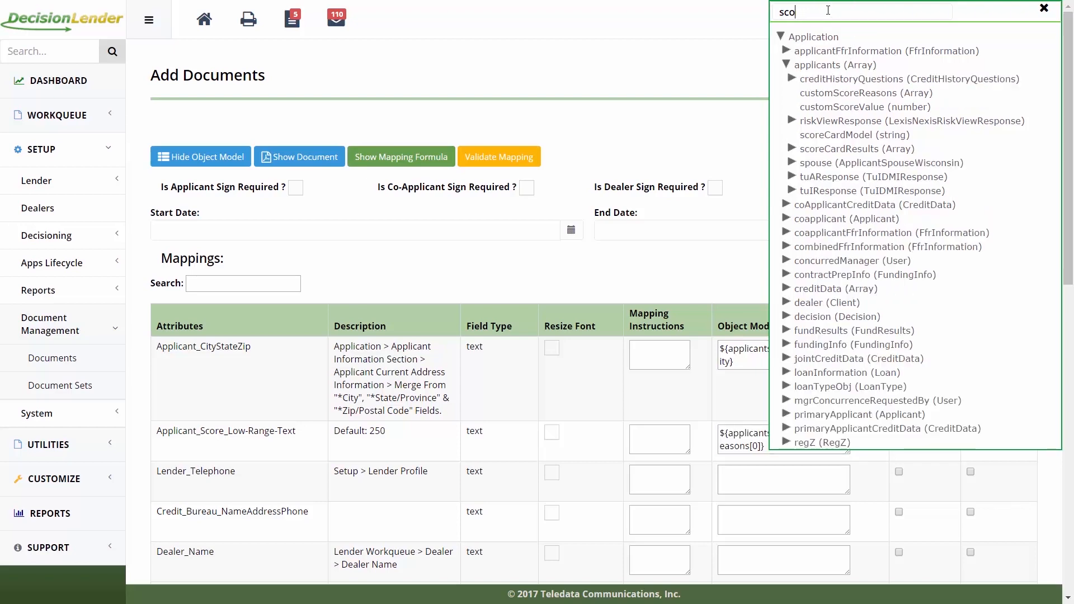
key("BackSpace")
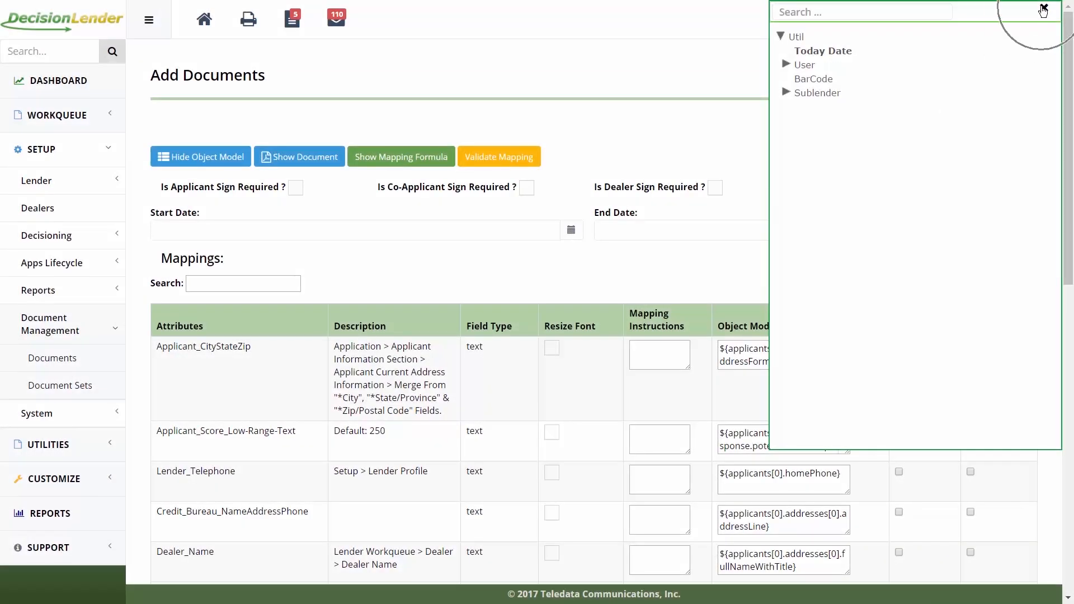
left_click(1043, 9)
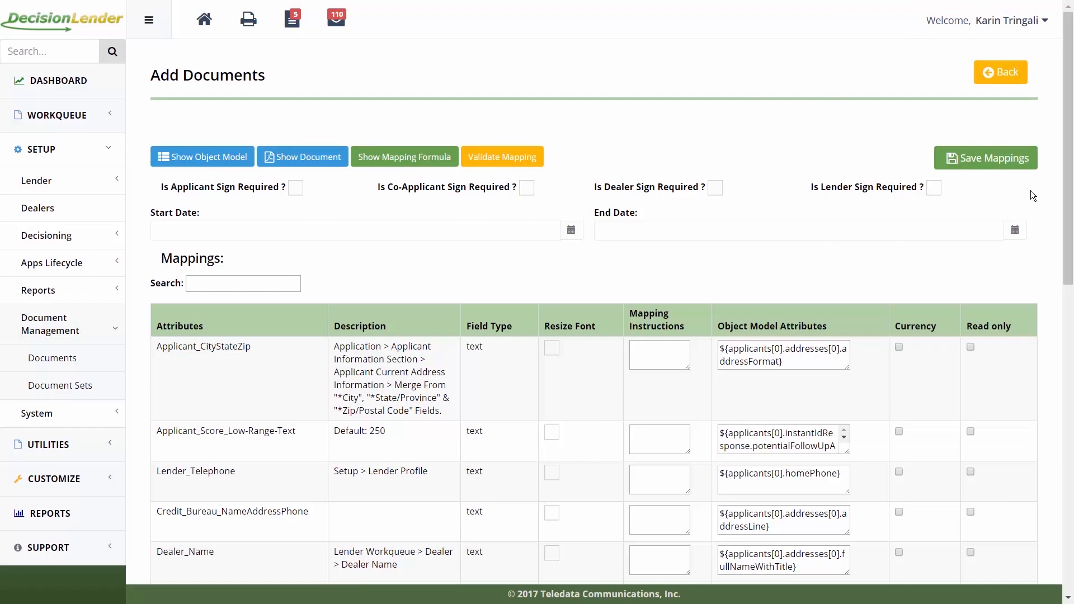
Show the mapped PDF document and open the model attribute of the key credit score factors field on page 2.
left_click_drag(1069, 190, 1070, 283)
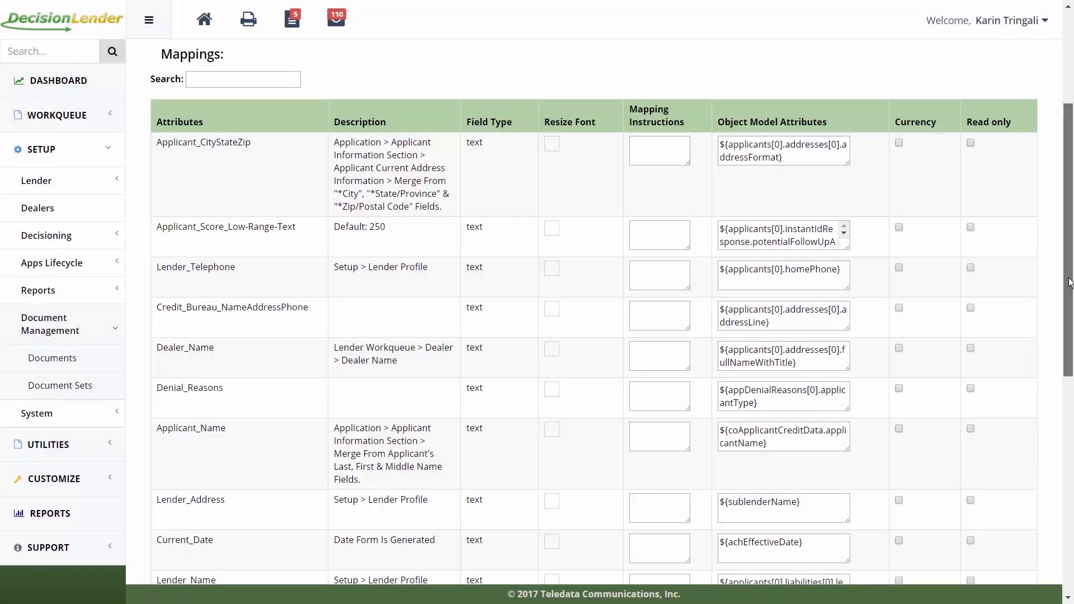
scroll(1070, 282, "up", 4)
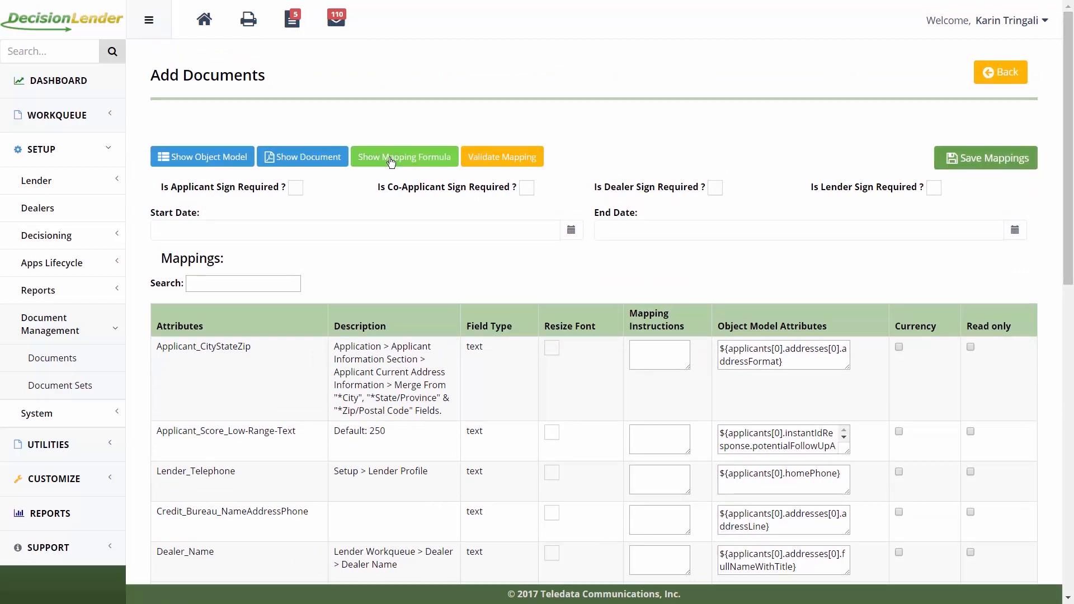
left_click(307, 161)
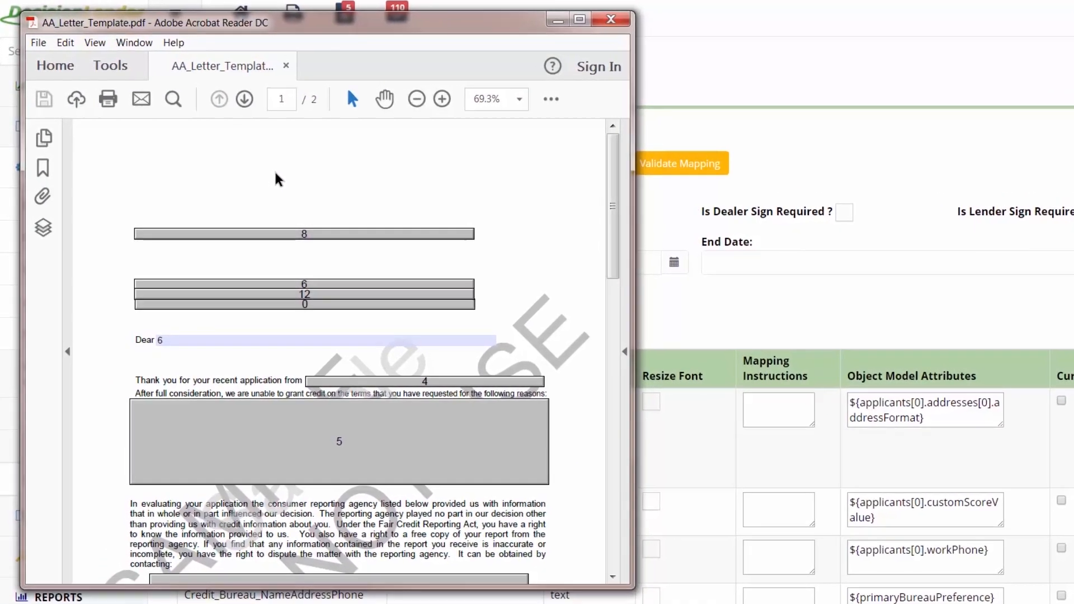
left_click_drag(615, 207, 594, 438)
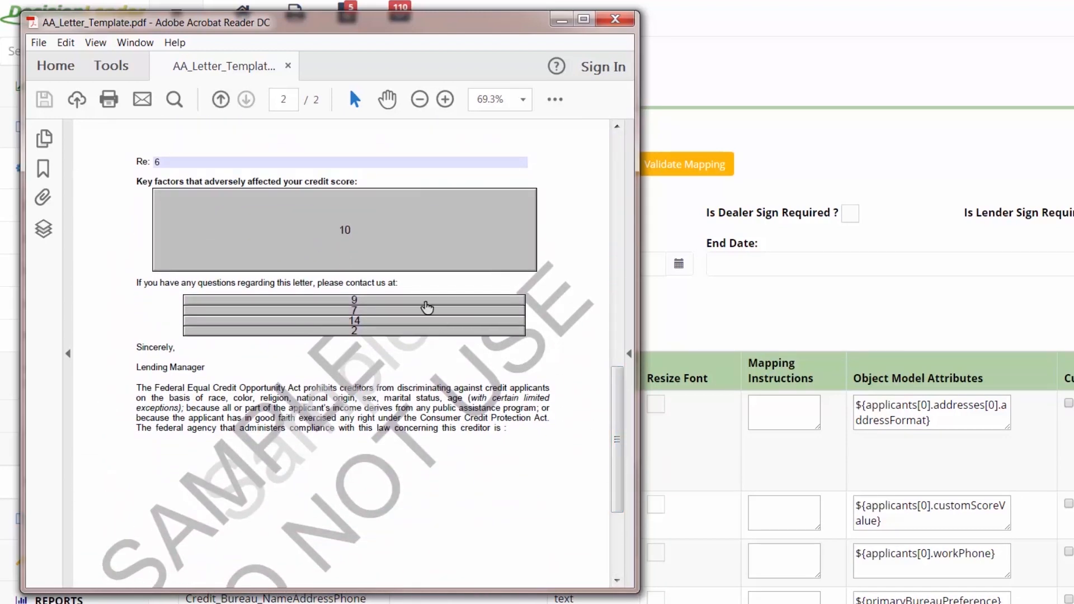
left_click(343, 231)
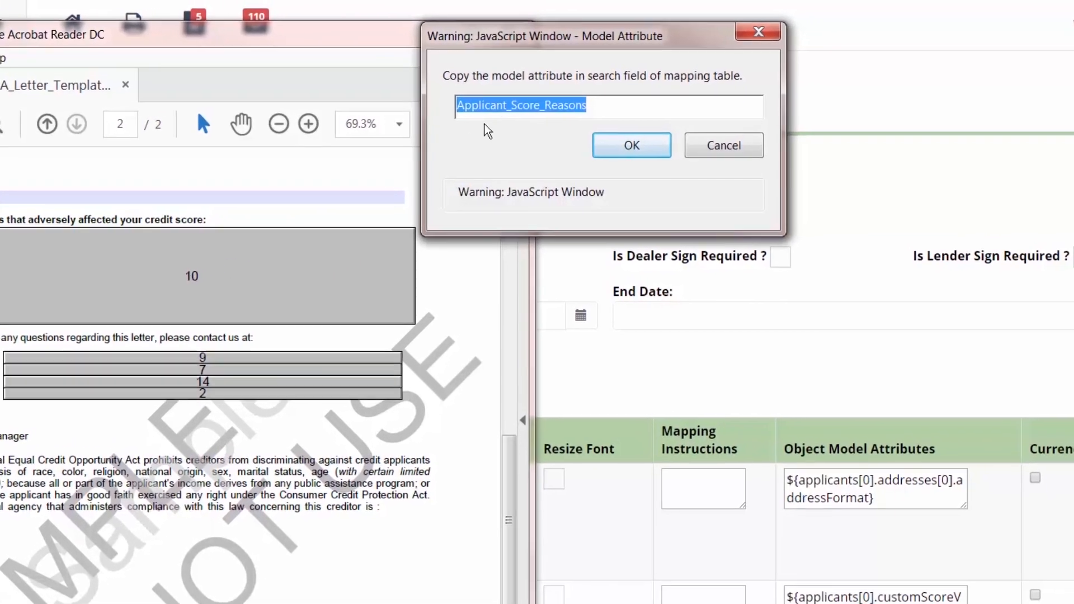
Copy the Applicant_Score_Reasons attribute name, close the PDF and search the mappings table for the copied attribute.
right_click(528, 102)
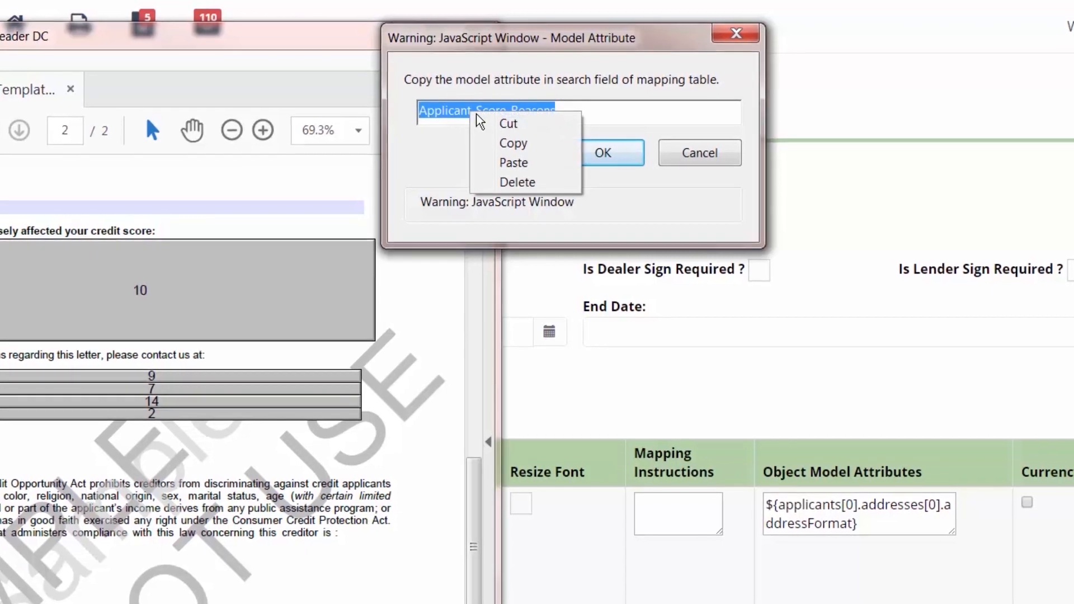
left_click(514, 142)
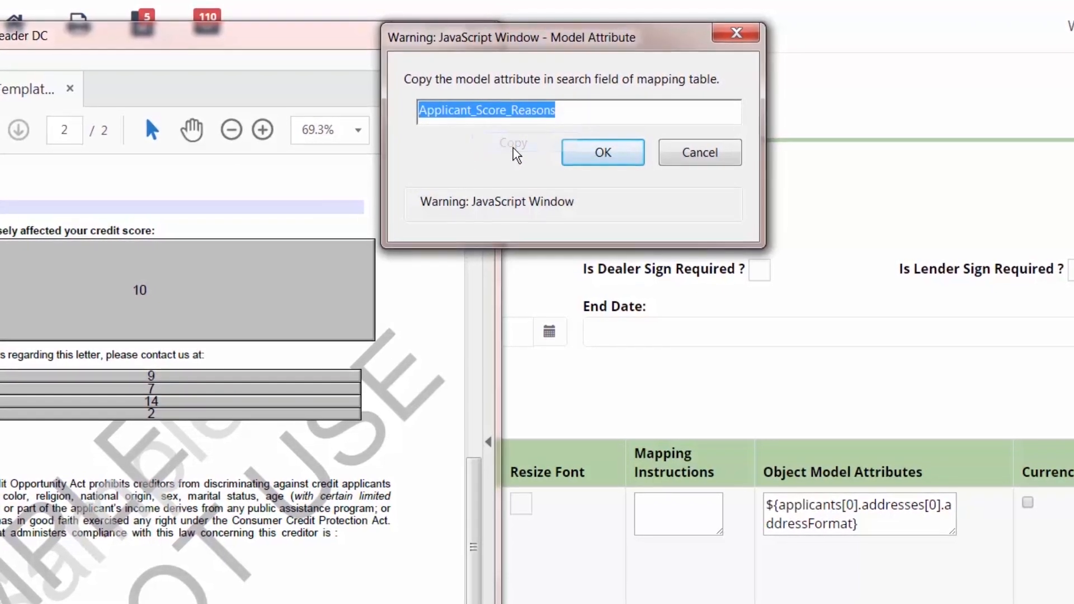
left_click(696, 152)
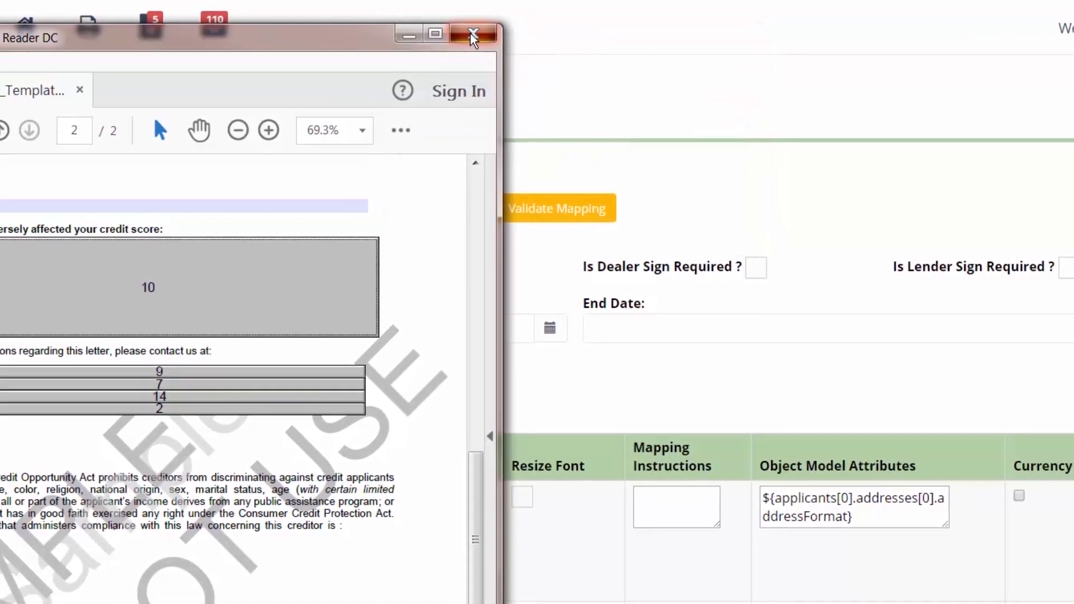
left_click(471, 33)
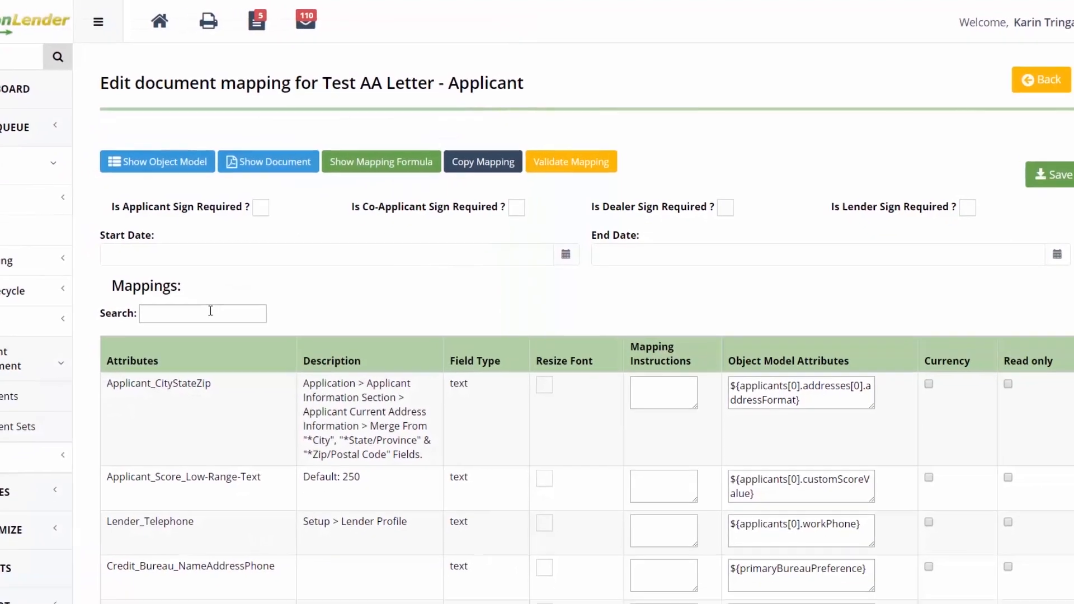
right_click(173, 341)
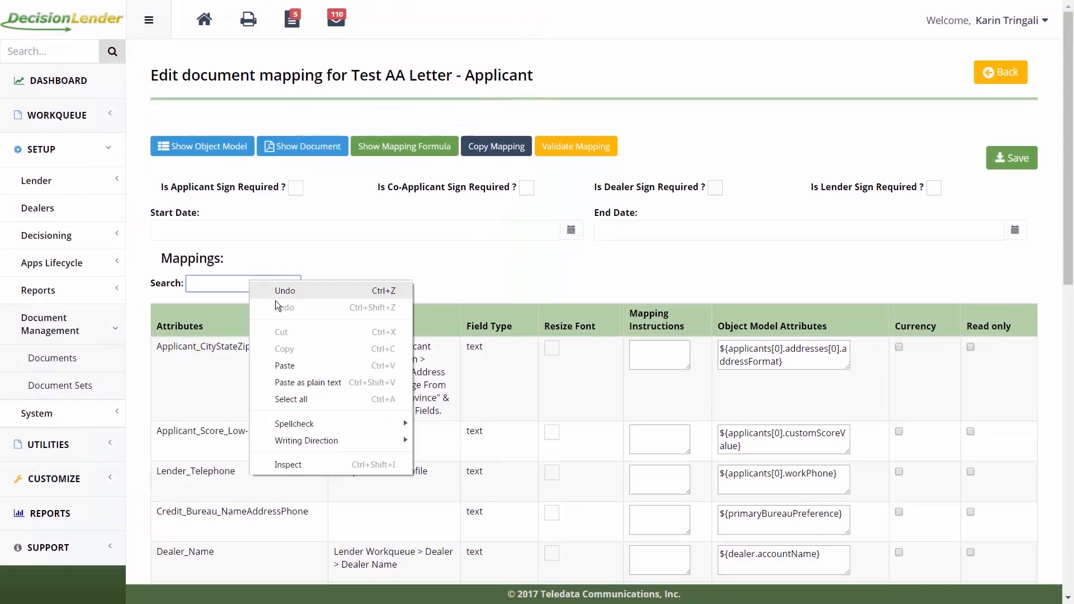
left_click(297, 365)
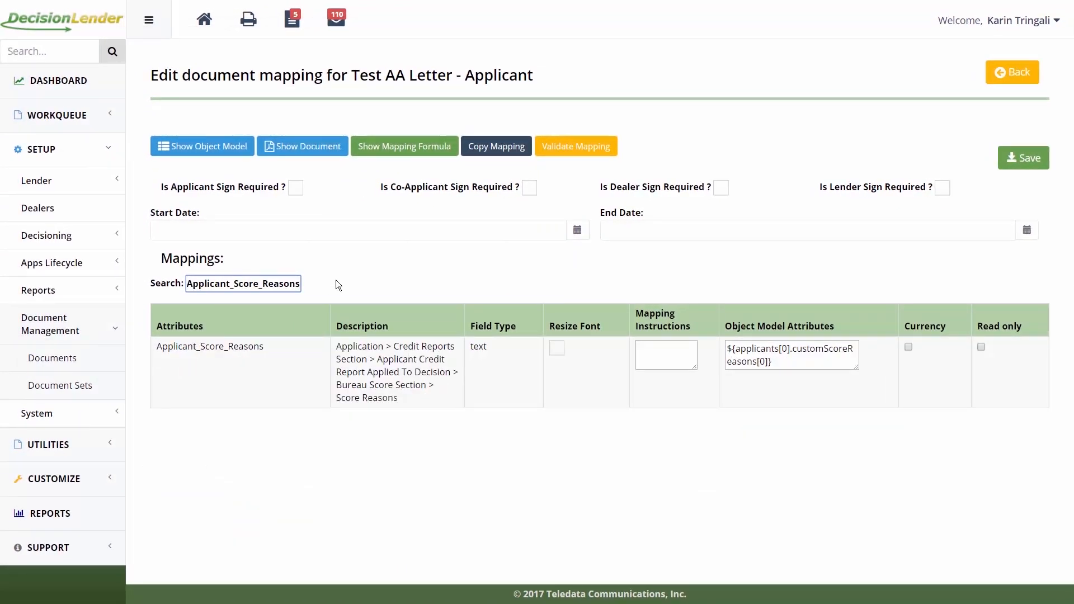
Clear the mappings search and save the document mapping for Test AA Letter - Applicant.
key("BackSpace")
key("BackSpace")
key("BackSpace")
key("BackSpace")
key("BackSpace")
key("BackSpace")
key("BackSpace")
key("BackSpace")
key("BackSpace")
key("BackSpace")
key("BackSpace")
key("BackSpace")
key("BackSpace")
key("BackSpace")
key("BackSpace")
key("BackSpace")
key("BackSpace")
key("BackSpace")
key("BackSpace")
key("BackSpace")
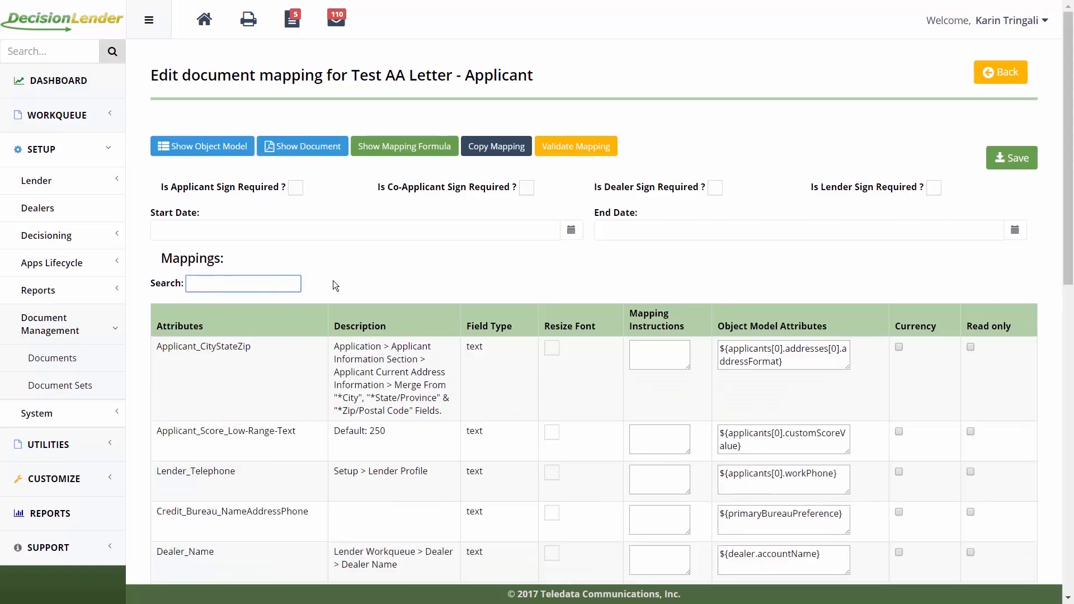
left_click(1025, 168)
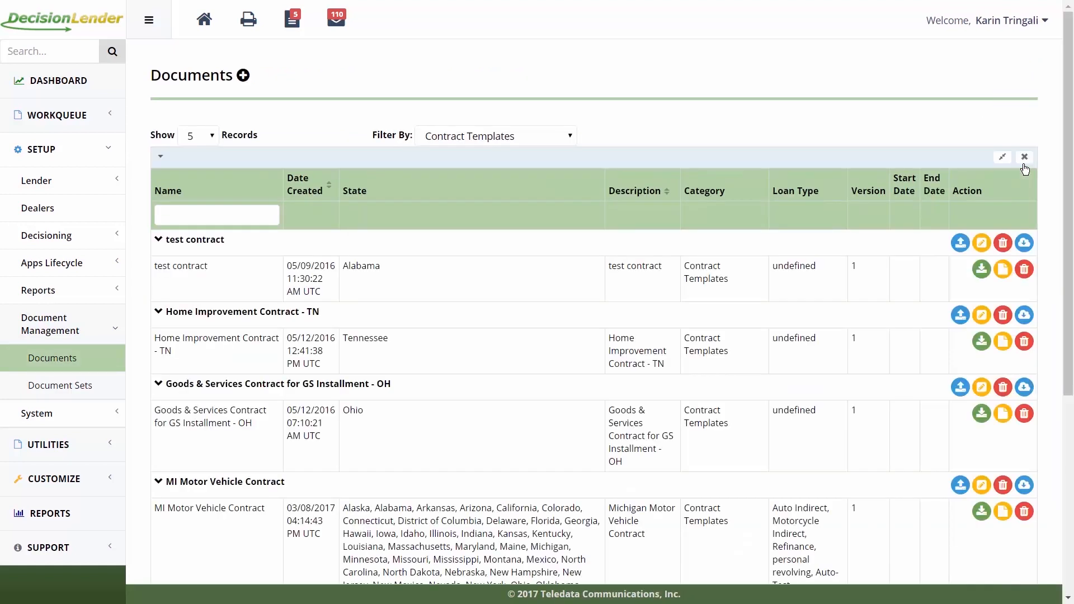